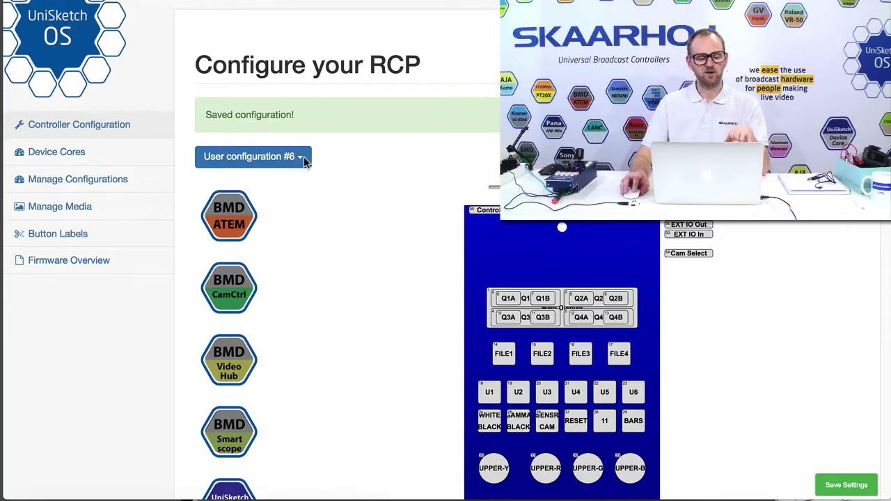
- Load the preset 'CCU via SDI' configuration in place of User configuration #6
{"action": "scroll", "coordinate": [346, 252], "scroll_direction": "down", "scroll_amount": 3}
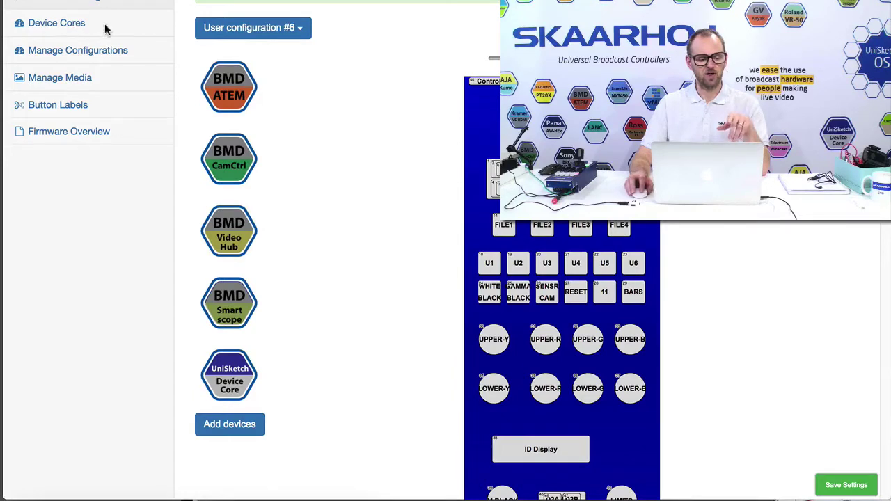
{"action": "left_click", "coordinate": [289, 28]}
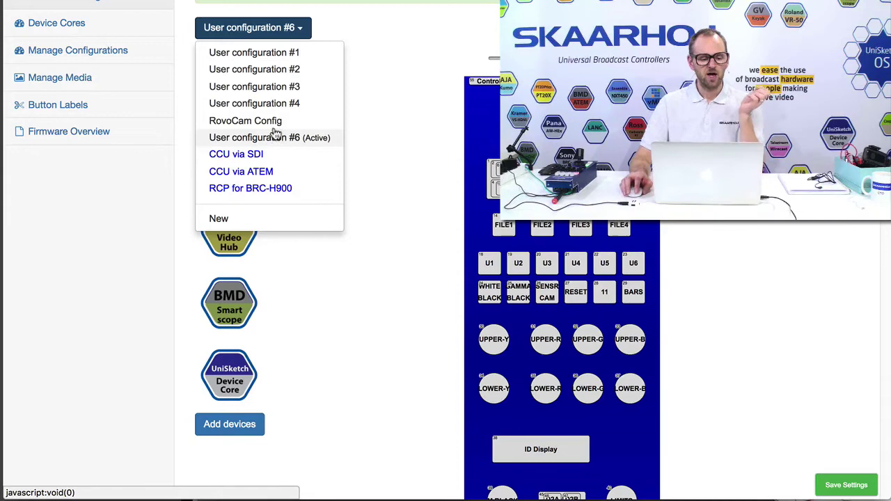
{"action": "left_click", "coordinate": [265, 154]}
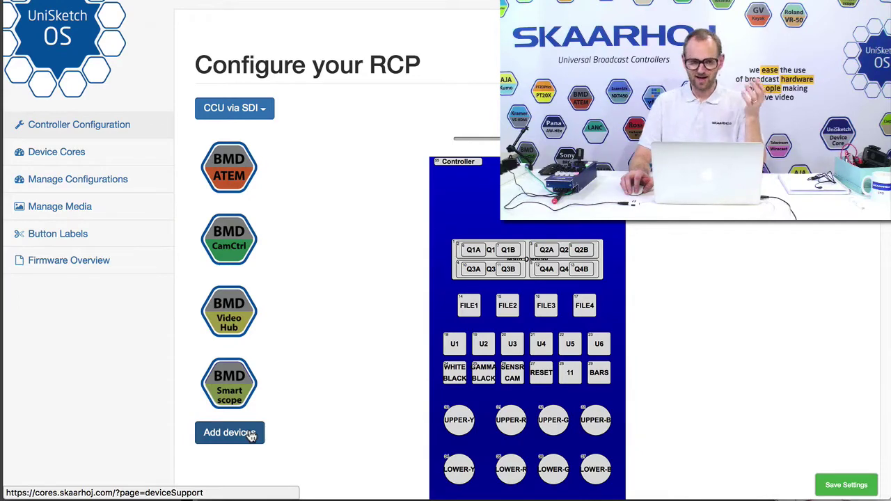
- Add an EMBER+ Provider device core and save the setup as User configuration #7
{"action": "left_click", "coordinate": [252, 436]}
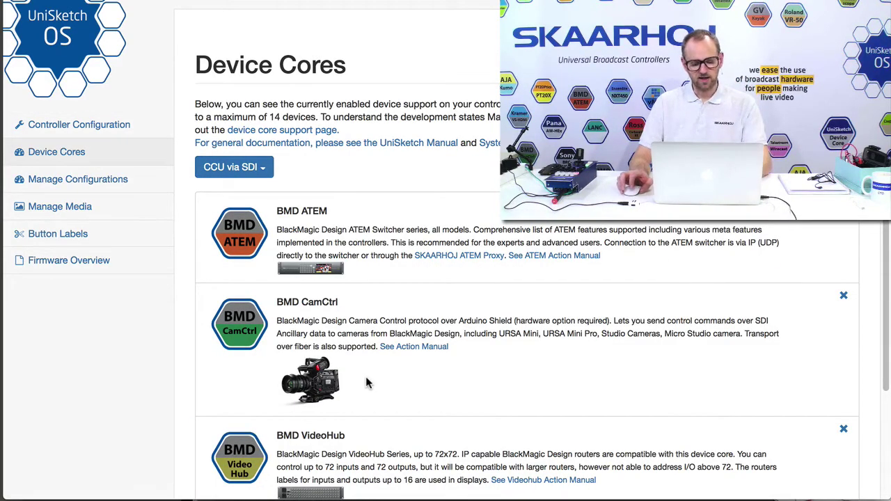
{"action": "scroll", "coordinate": [368, 383], "scroll_direction": "down", "scroll_amount": 5}
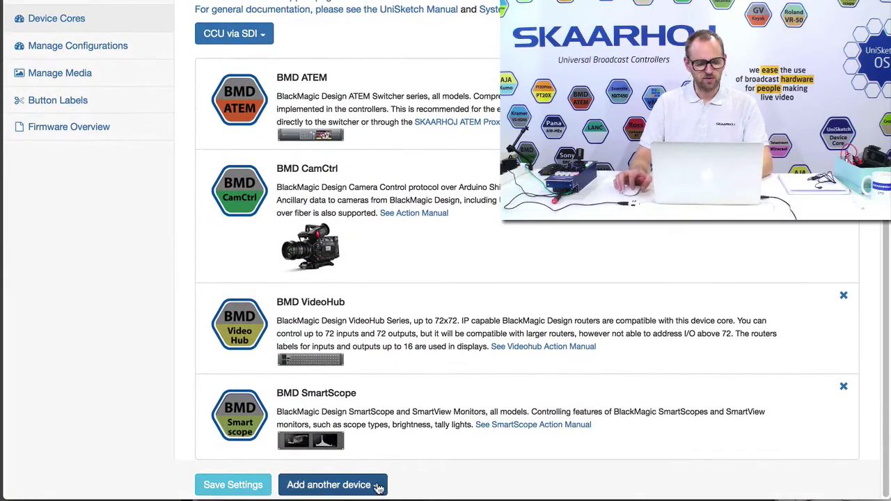
{"action": "left_click", "coordinate": [377, 487]}
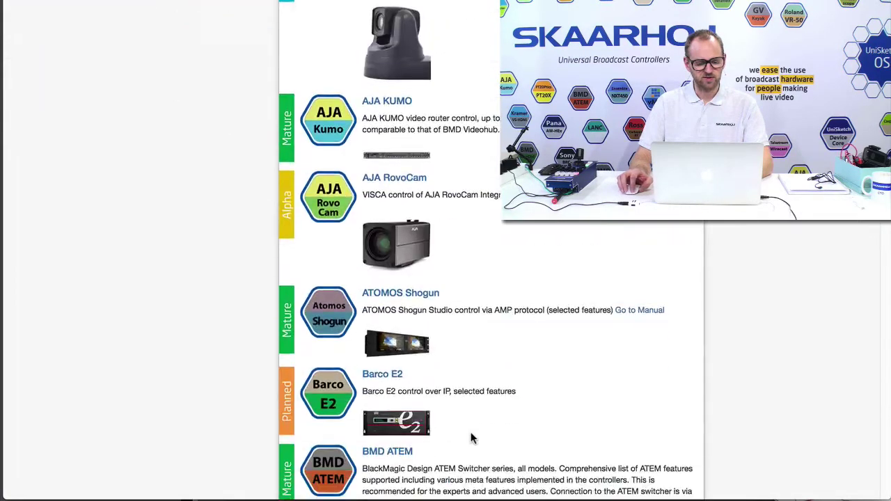
{"action": "scroll", "coordinate": [472, 437], "scroll_direction": "down", "scroll_amount": 10}
{"action": "scroll", "coordinate": [471, 438], "scroll_direction": "down", "scroll_amount": 10}
{"action": "scroll", "coordinate": [471, 437], "scroll_direction": "down", "scroll_amount": 5}
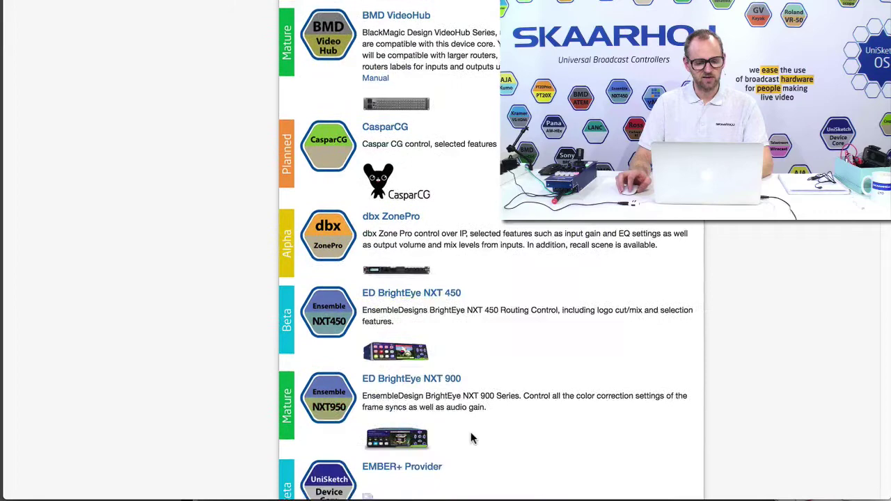
{"action": "scroll", "coordinate": [471, 434], "scroll_direction": "down", "scroll_amount": 7}
{"action": "scroll", "coordinate": [452, 390], "scroll_direction": "up", "scroll_amount": 2}
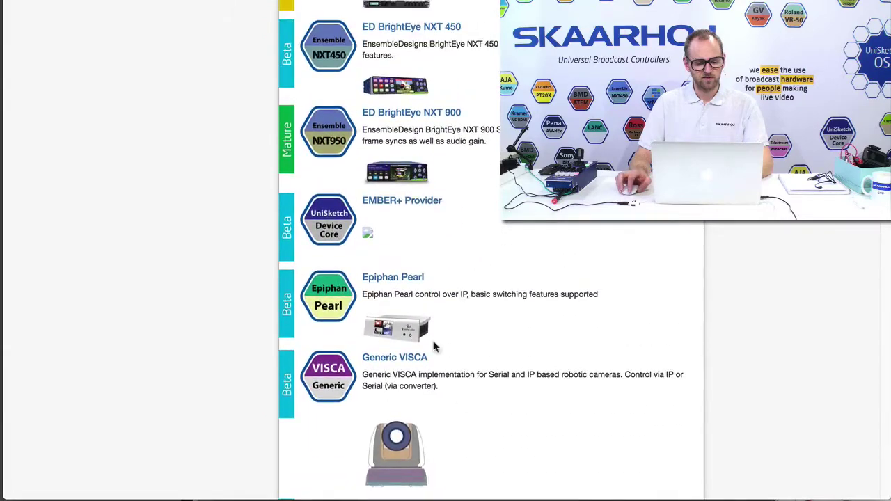
{"action": "left_click", "coordinate": [402, 203]}
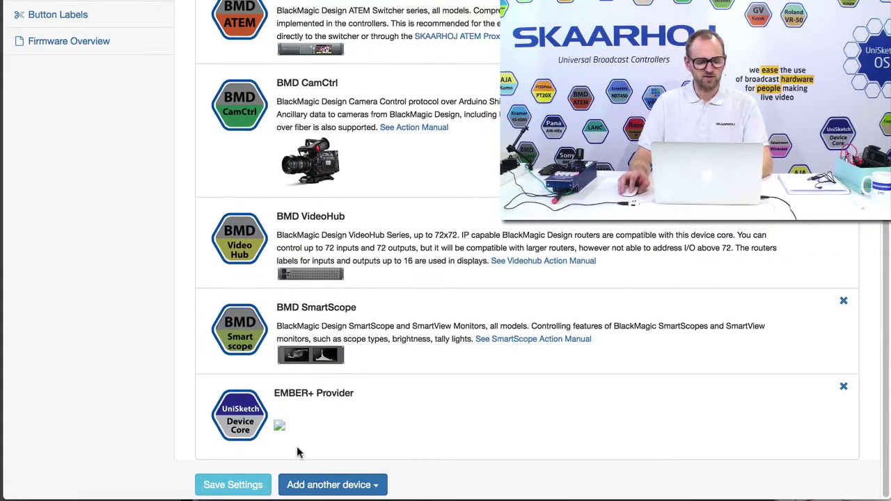
{"action": "left_click", "coordinate": [258, 485]}
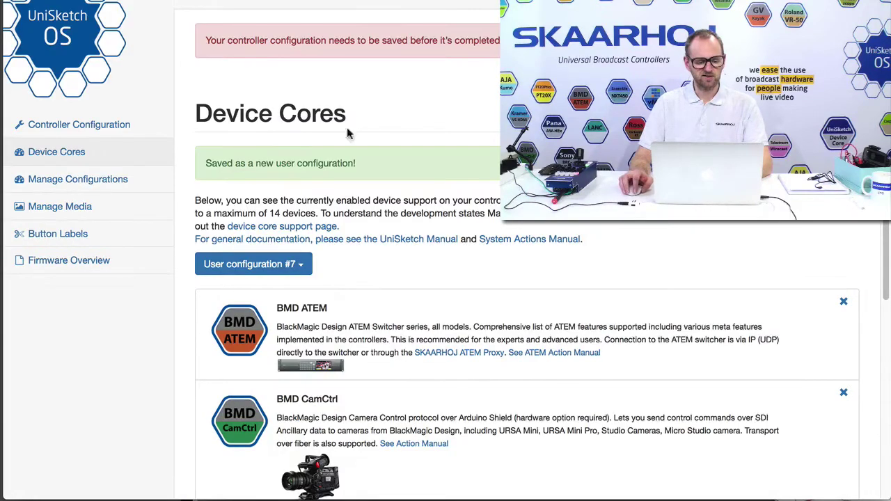
- Change the controller IP's last octet to 96, giving 192.168.10.96, and save
{"action": "left_click", "coordinate": [78, 124]}
{"action": "scroll", "coordinate": [394, 241], "scroll_direction": "down", "scroll_amount": 1}
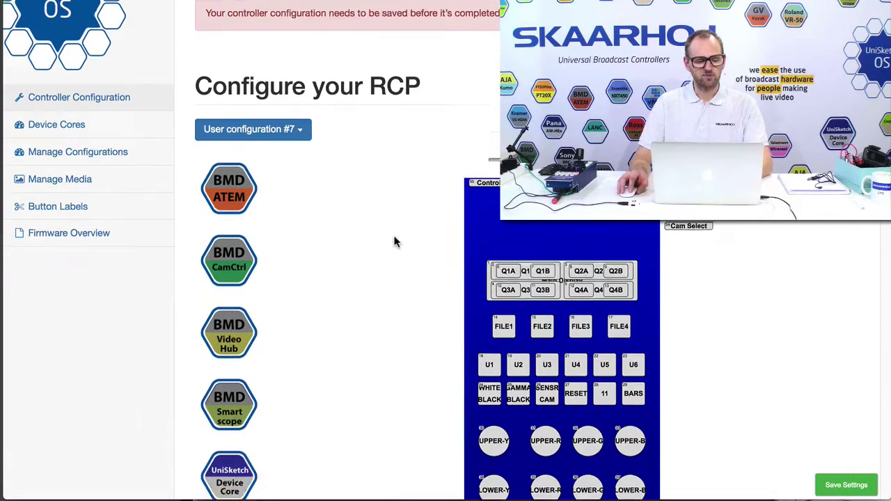
{"action": "scroll", "coordinate": [394, 242], "scroll_direction": "down", "scroll_amount": 3}
{"action": "scroll", "coordinate": [341, 308], "scroll_direction": "down", "scroll_amount": 10}
{"action": "scroll", "coordinate": [344, 303], "scroll_direction": "down", "scroll_amount": 5}
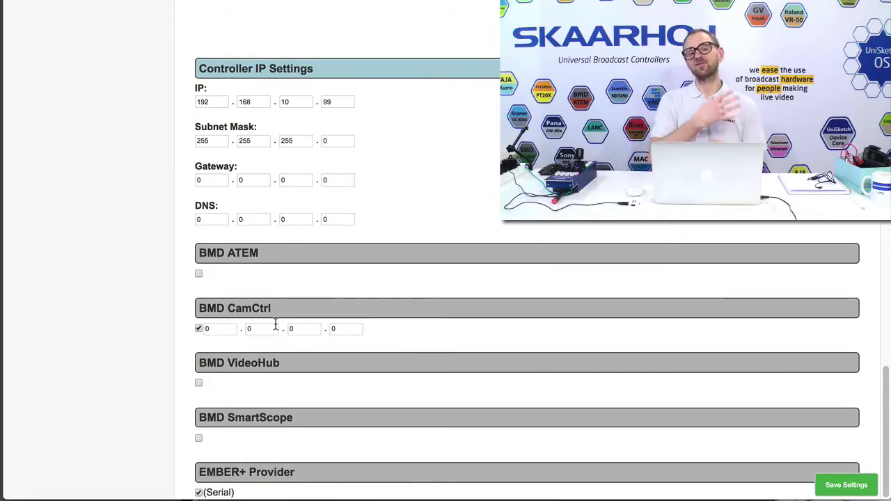
{"action": "left_click", "coordinate": [343, 104]}
{"action": "key", "text": "BackSpace"}
{"action": "type", "text": "6"}
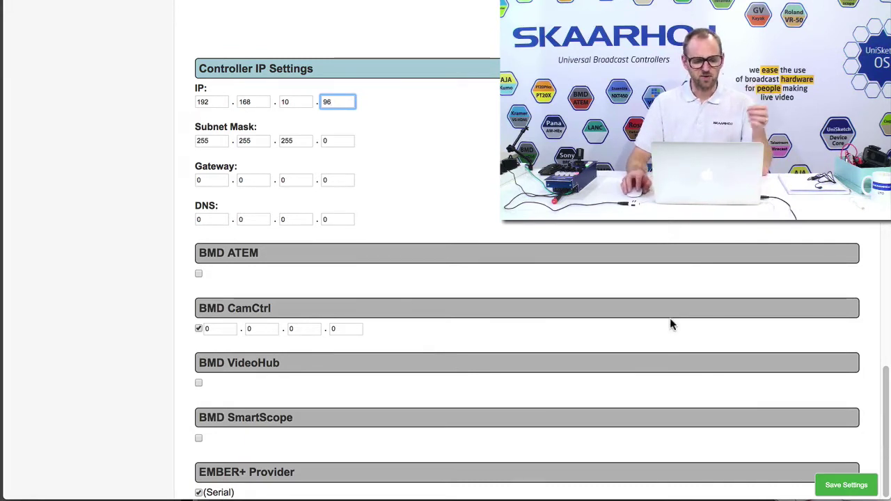
{"action": "left_click", "coordinate": [844, 488]}
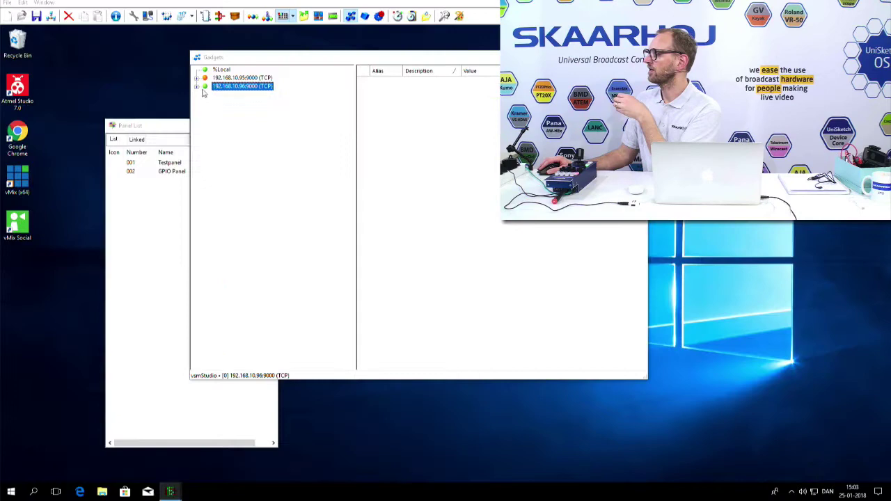
- Expand 192.168.10.96:9000 (TCP) and list the SKAARHOJ Controller's Memory Banks, Mem A at 6
{"action": "left_click", "coordinate": [197, 86]}
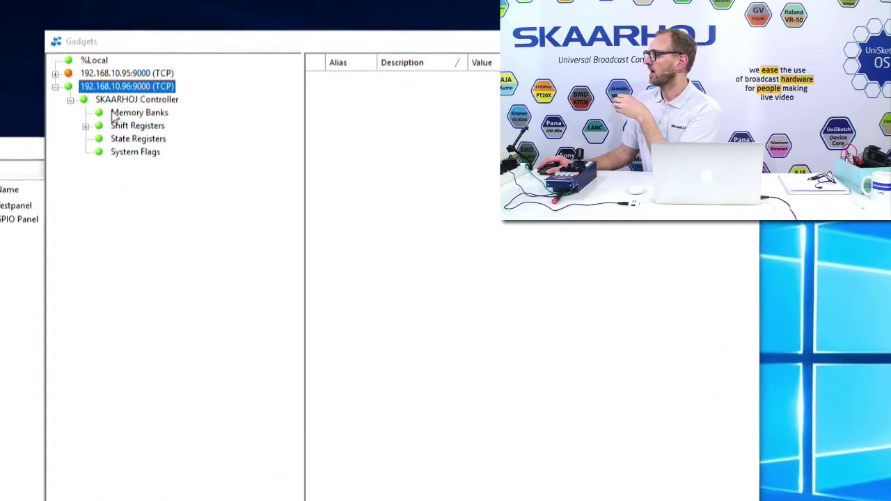
{"action": "left_click", "coordinate": [238, 104]}
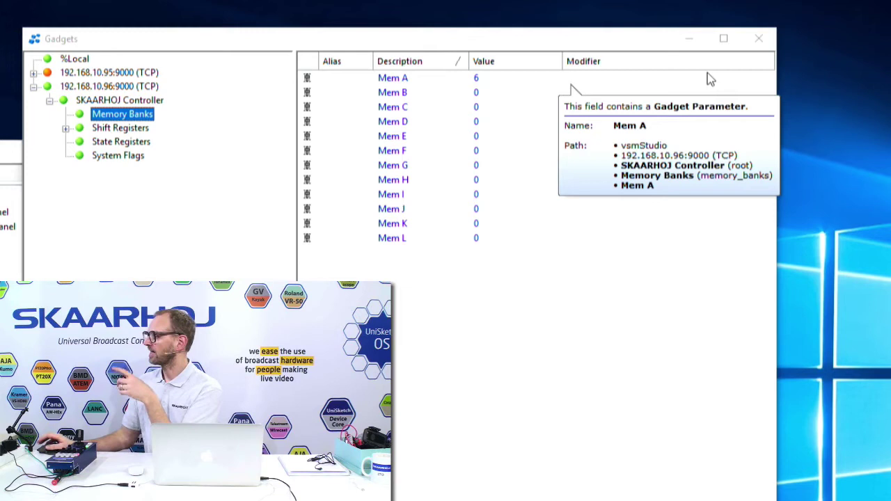
{"action": "left_click", "coordinate": [529, 81]}
{"action": "left_click", "coordinate": [557, 78]}
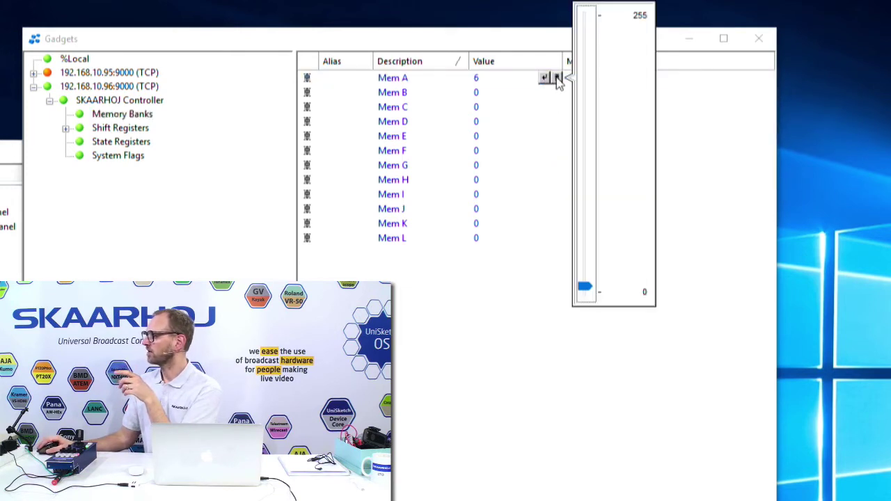
{"action": "left_click", "coordinate": [583, 289]}
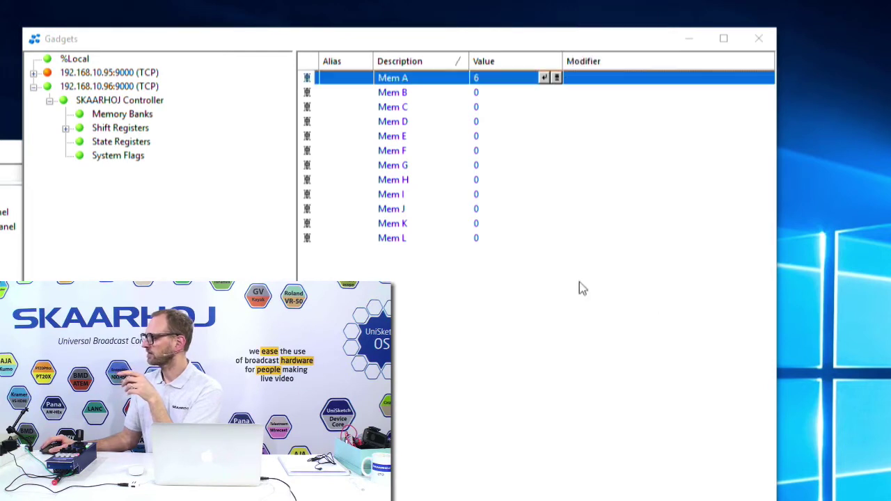
{"action": "left_click", "coordinate": [557, 78]}
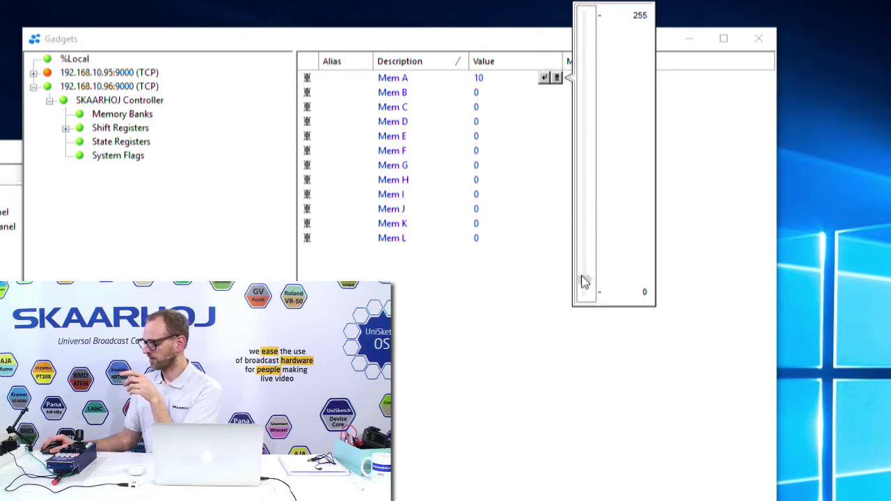
{"action": "left_click_drag", "start_coordinate": [584, 282], "coordinate": [585, 286]}
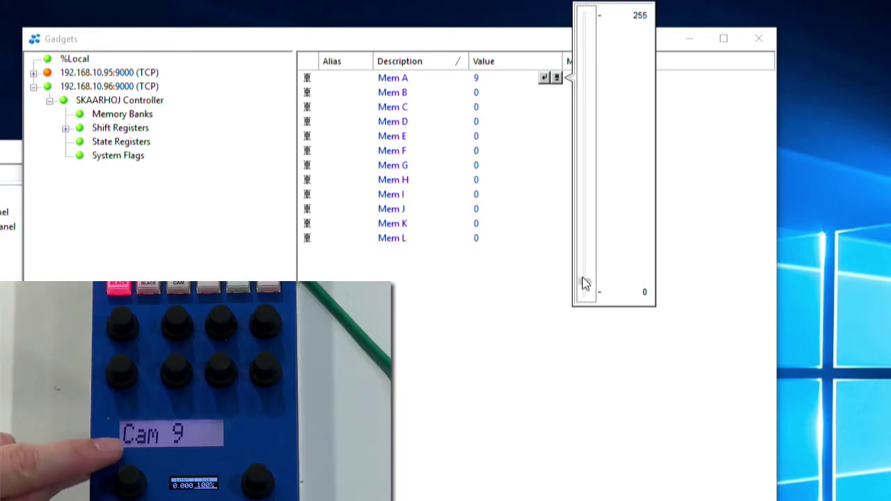
{"action": "left_click_drag", "start_coordinate": [585, 283], "coordinate": [585, 280]}
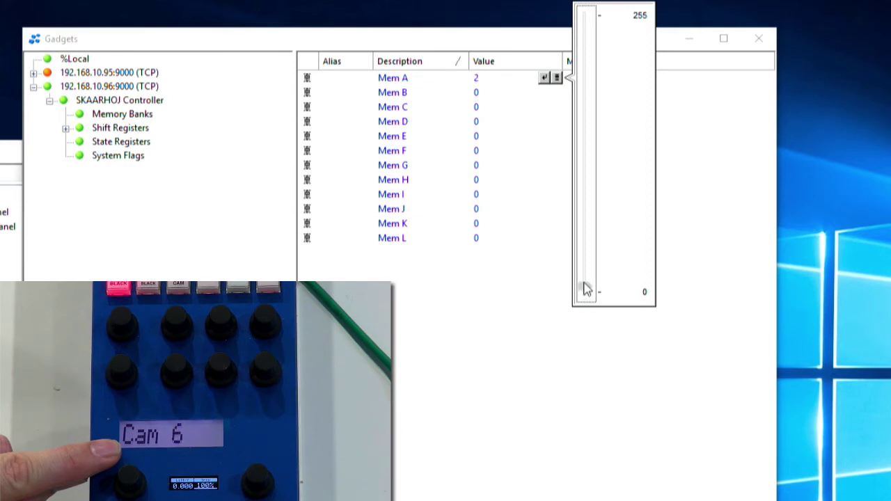
{"action": "left_click_drag", "start_coordinate": [586, 287], "coordinate": [587, 290]}
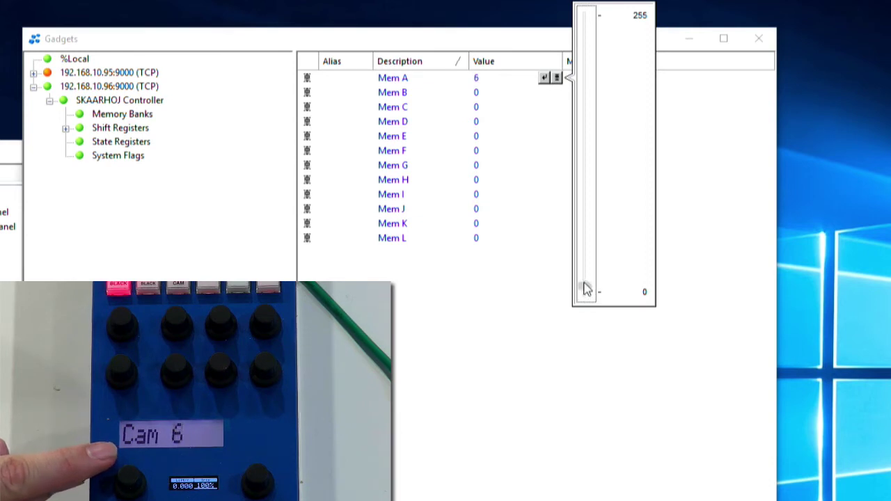
{"action": "left_click_drag", "start_coordinate": [585, 289], "coordinate": [584, 287]}
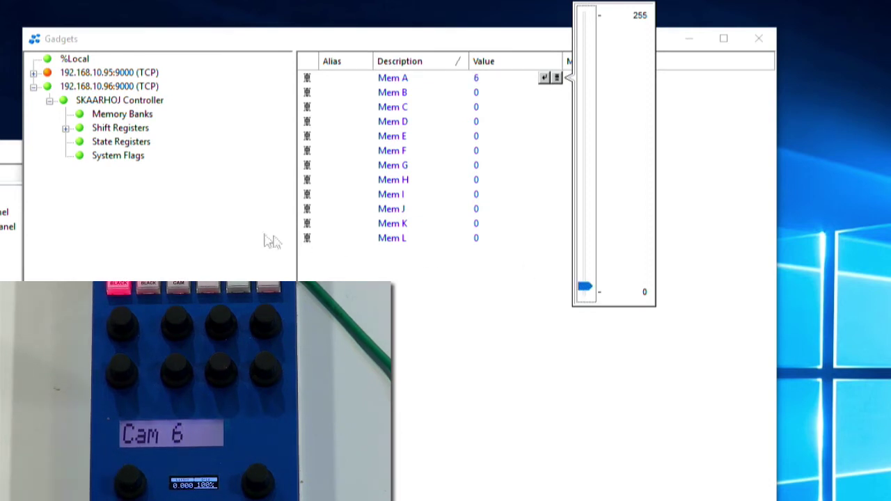
- List the controller's System Flags and leave Flag 1 set to false, tally off
{"action": "left_click", "coordinate": [111, 157]}
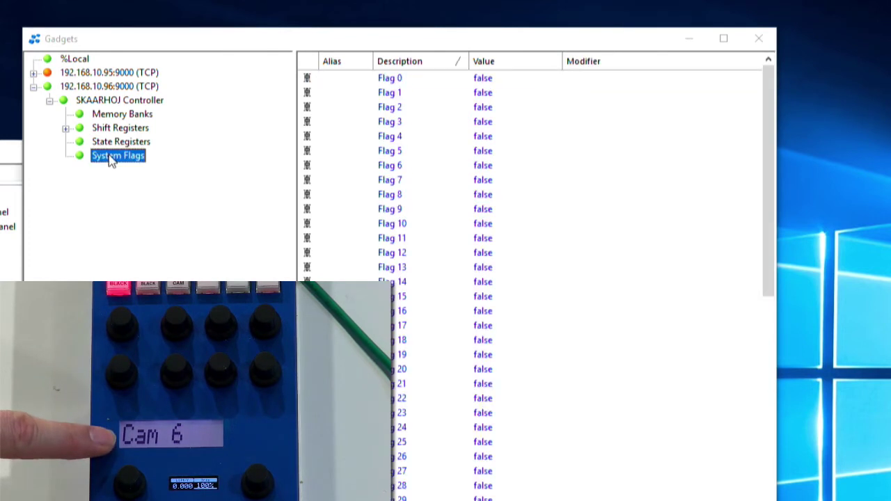
{"action": "left_click", "coordinate": [490, 98]}
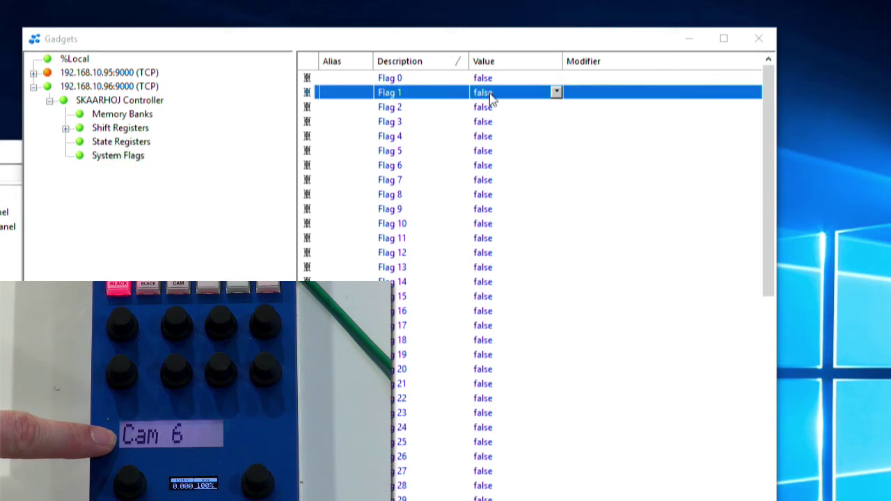
{"action": "left_click", "coordinate": [555, 94]}
{"action": "left_click", "coordinate": [524, 118]}
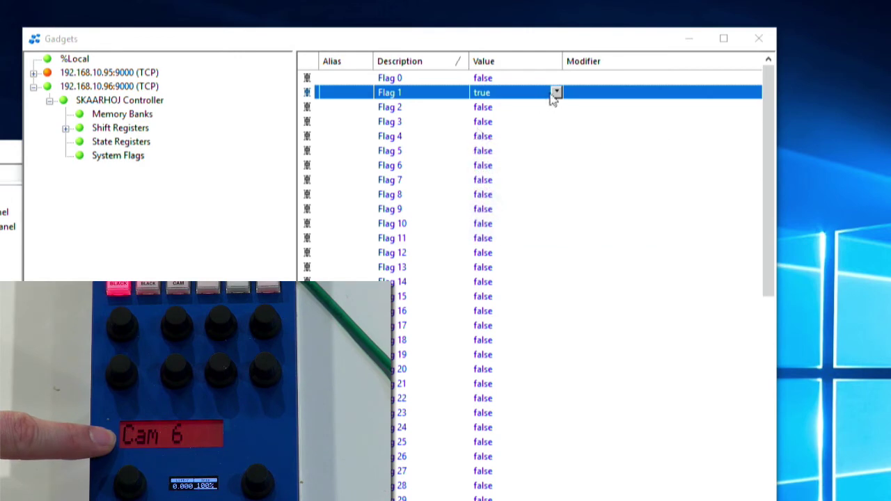
{"action": "left_click", "coordinate": [556, 93]}
{"action": "key", "text": "Return"}
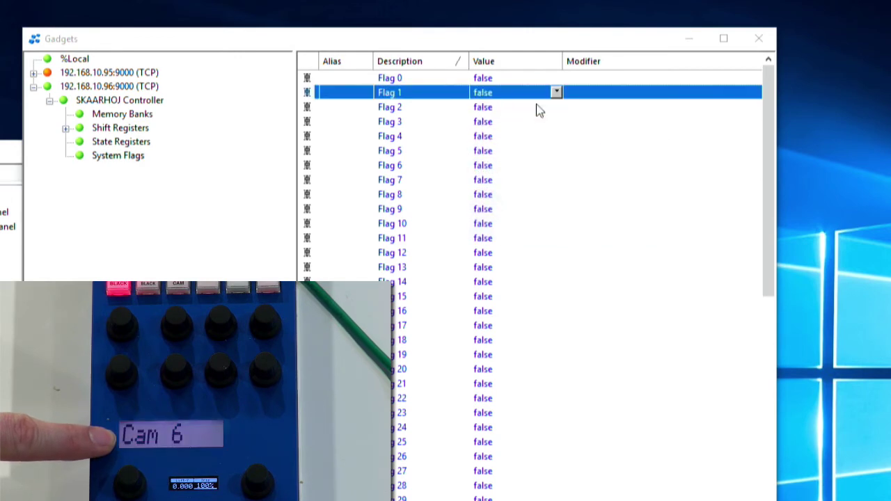